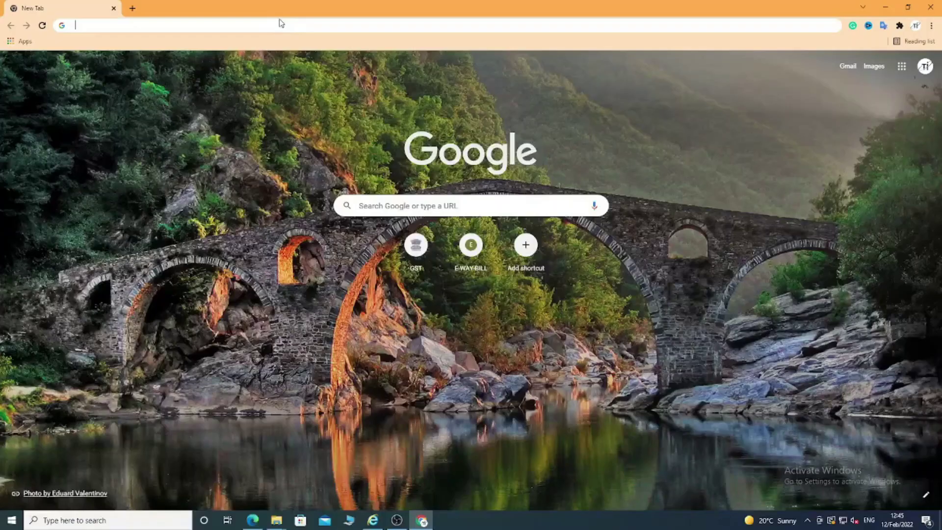
Step: Open the website cctvdesk.com in the browser
left_click(277, 24)
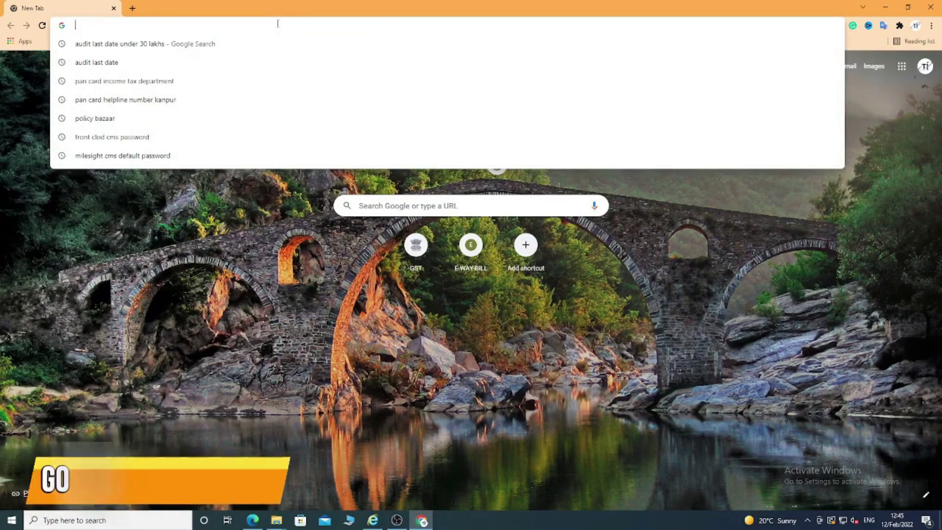
type("cctvdesk.com")
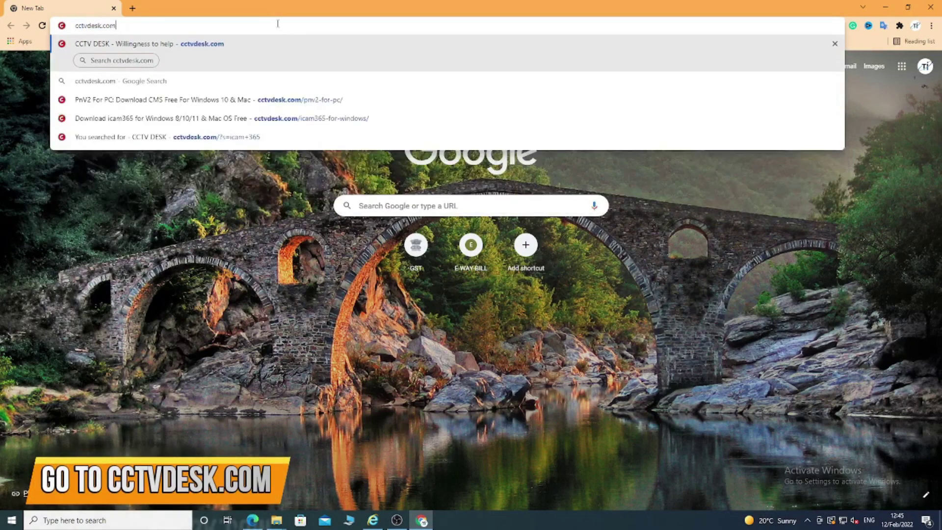
key("Return")
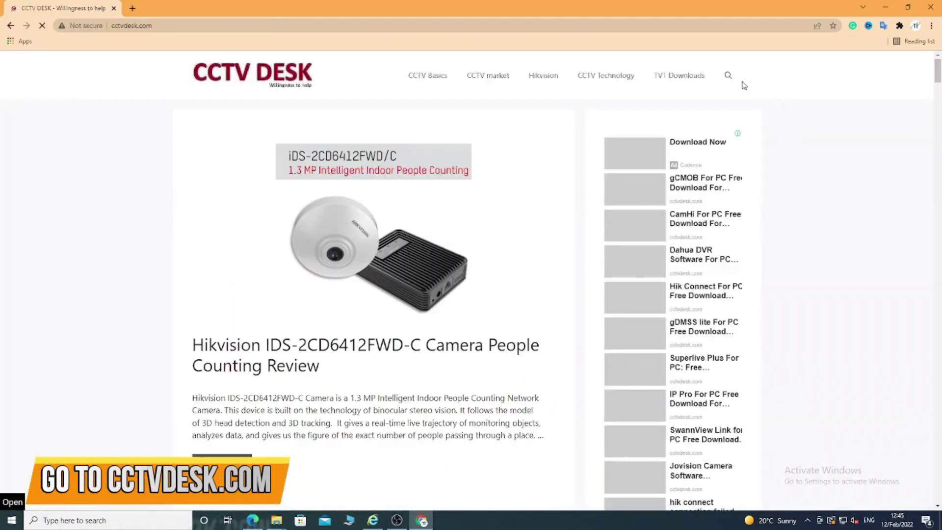
Step: Search the CCTV DESK site for "i mega"
left_click(727, 75)
left_click(518, 75)
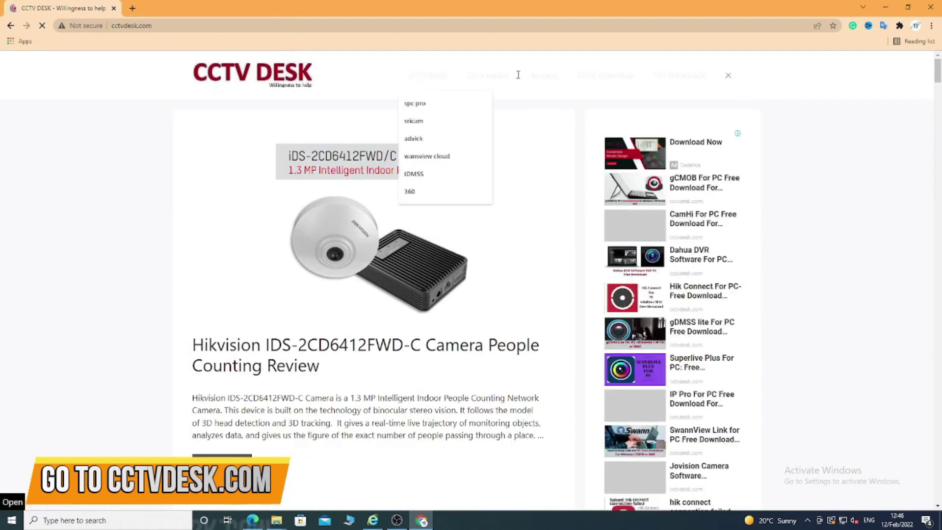
type("i")
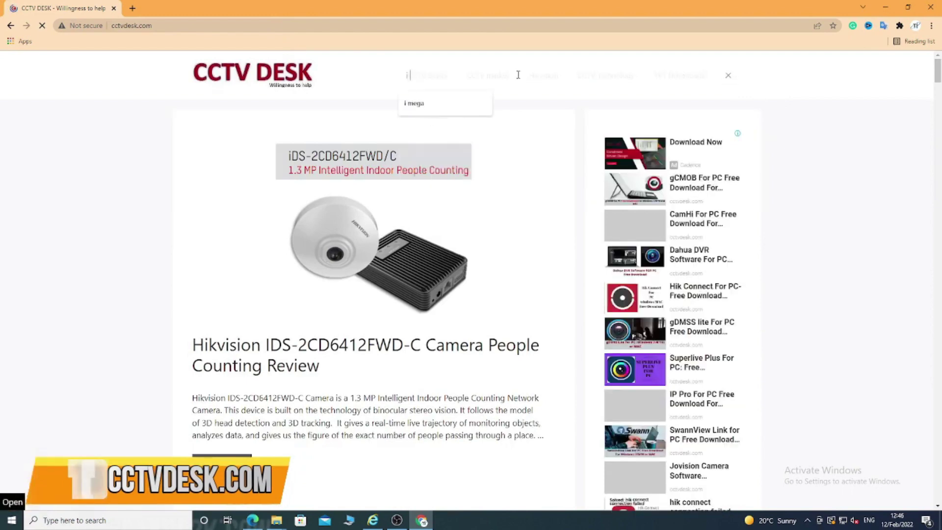
left_click(427, 103)
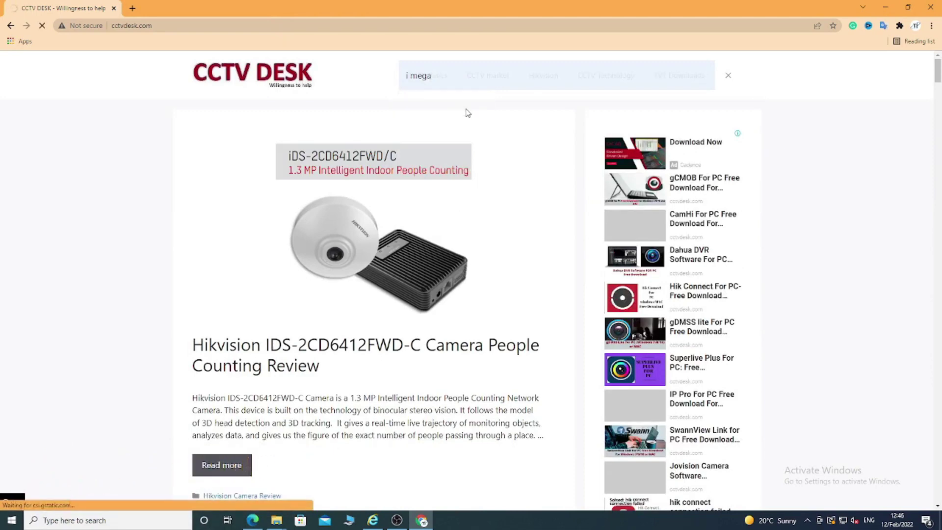
key("Return")
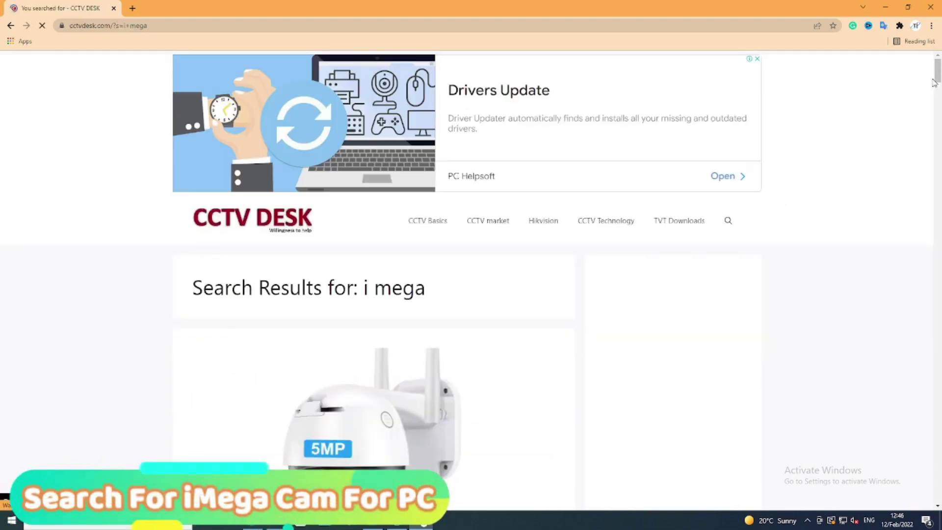
Step: Open the article "iMega Cam For PC Free Download For Windows 7/8/10 & Mac" and follow the download link in its Windows section
left_click_drag(934, 82, 933, 112)
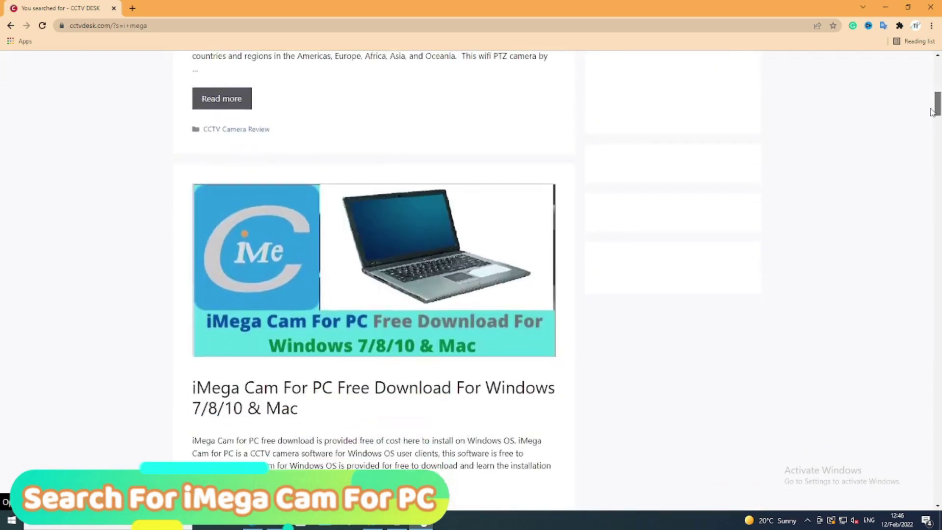
left_click(325, 401)
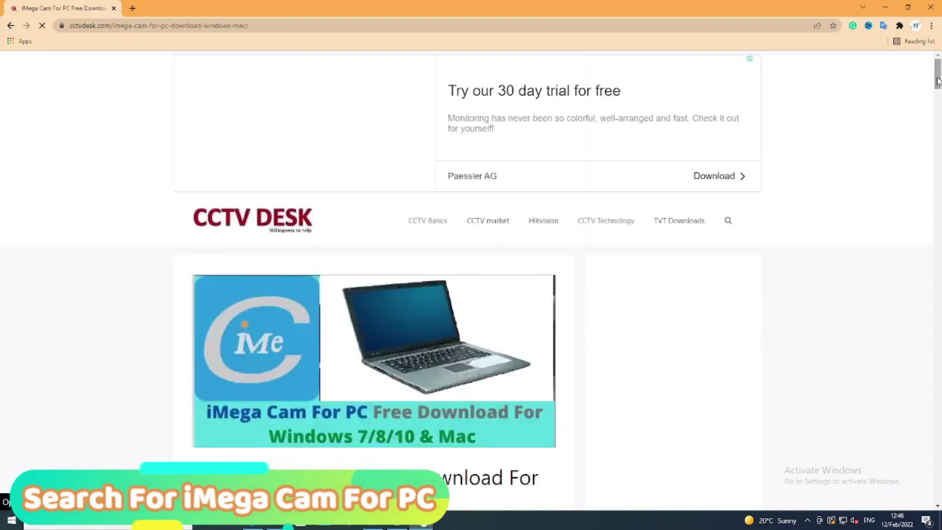
left_click_drag(937, 91, 935, 99)
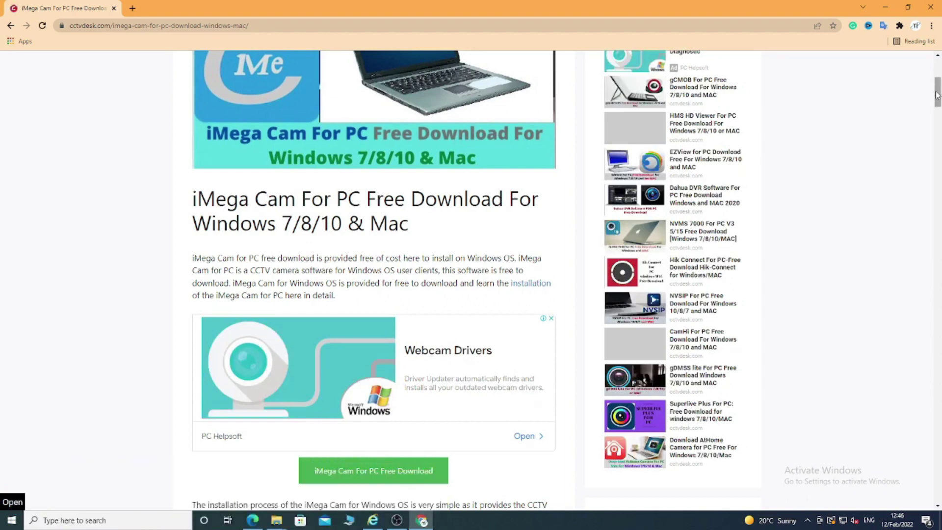
scroll(934, 90, "up", 4)
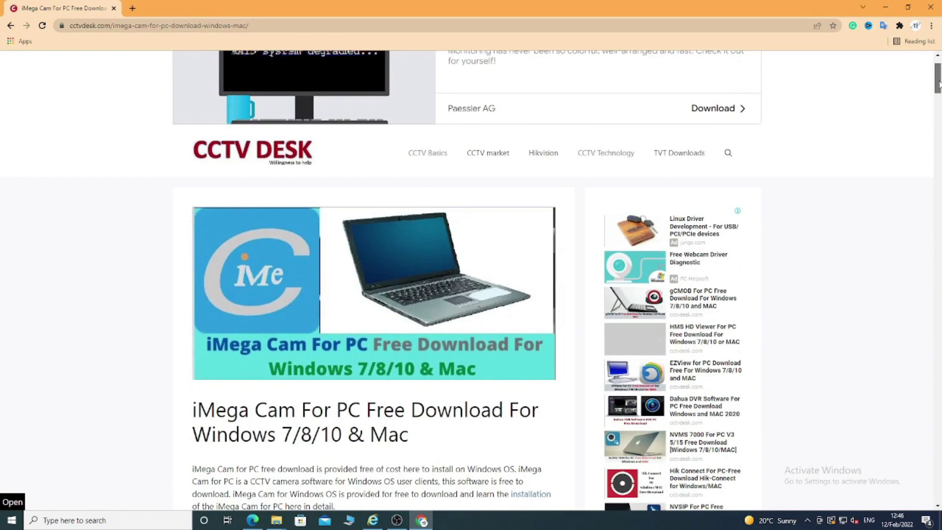
left_click_drag(937, 84, 936, 95)
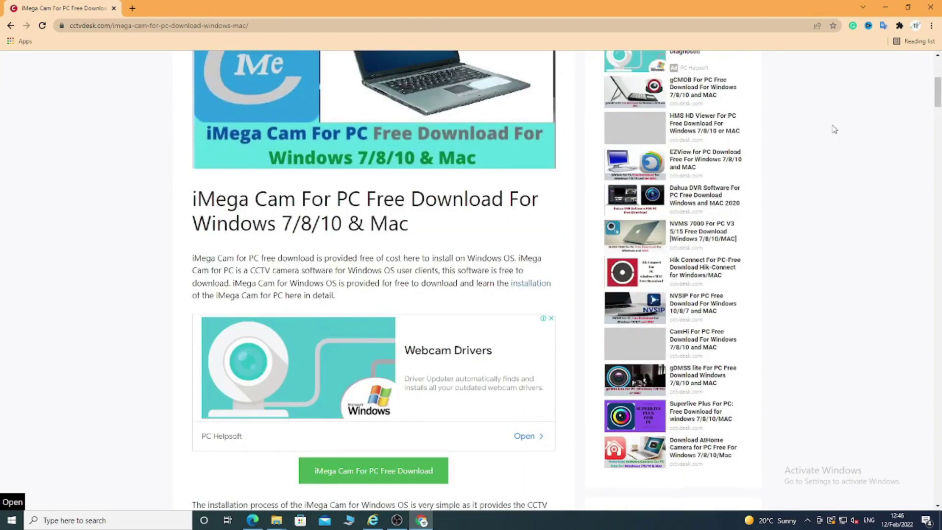
left_click_drag(937, 93, 936, 124)
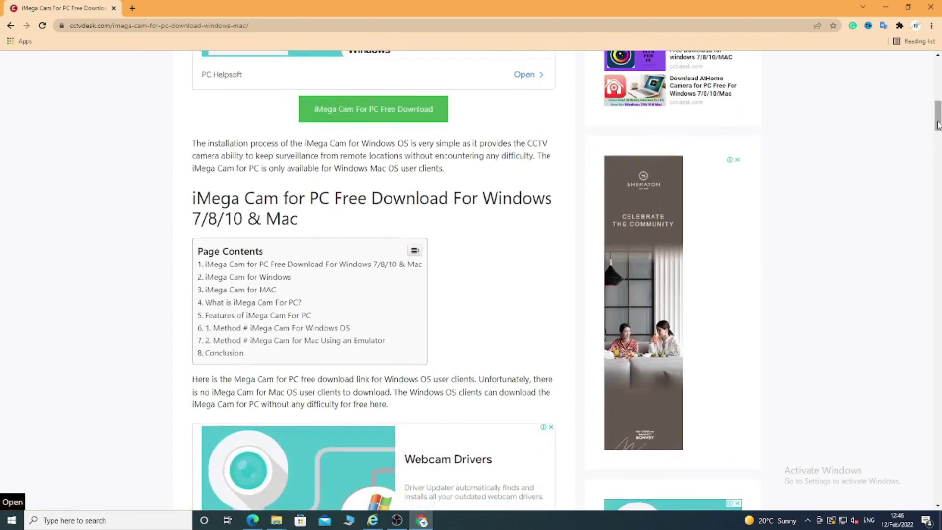
mouse_move(938, 124)
left_mouse_down()
mouse_move(924, 290)
mouse_move(940, 208)
mouse_move(938, 131)
left_mouse_up()
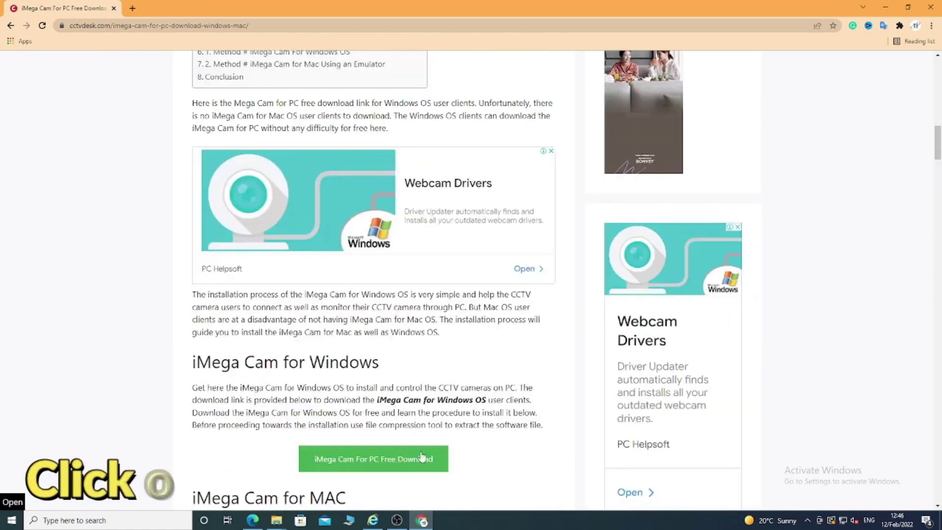
left_click(377, 458)
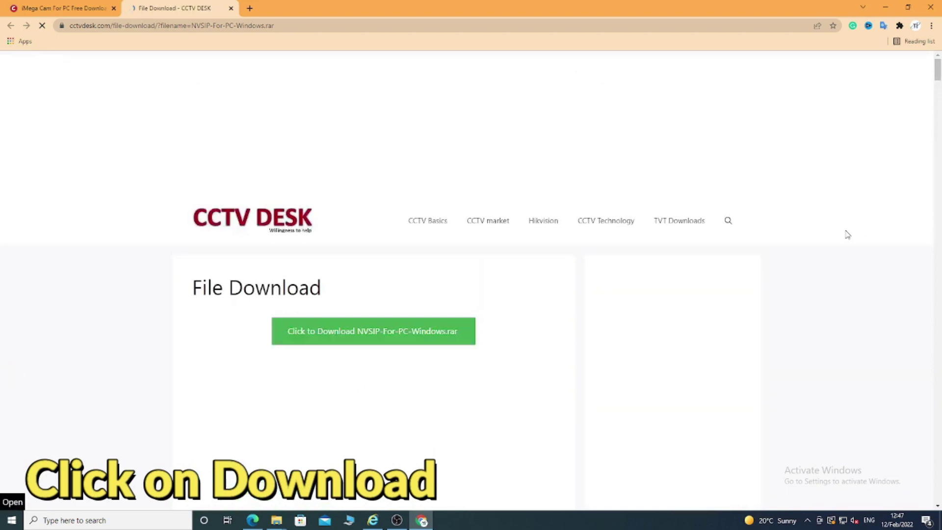
Step: Download NVSIP-For-PC-Windows.rar and save it in the Downloads folder
left_click(371, 331)
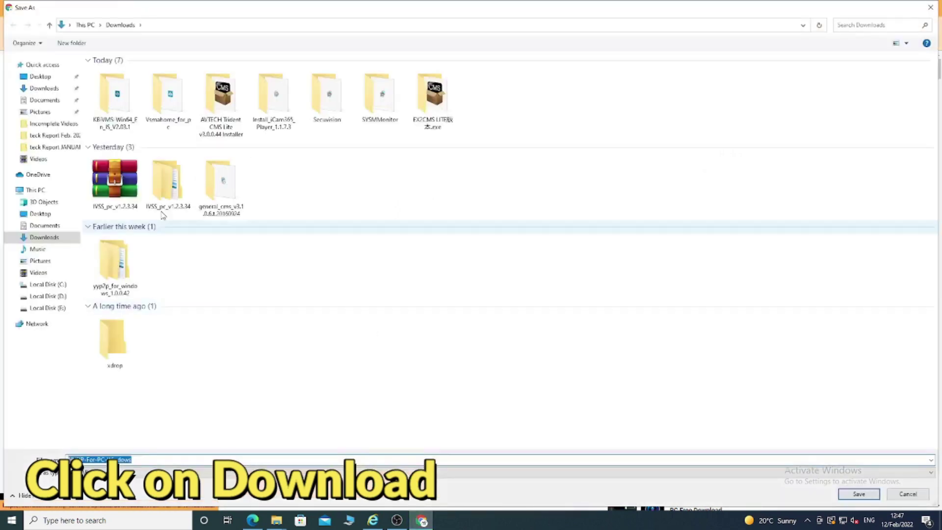
left_click(56, 90)
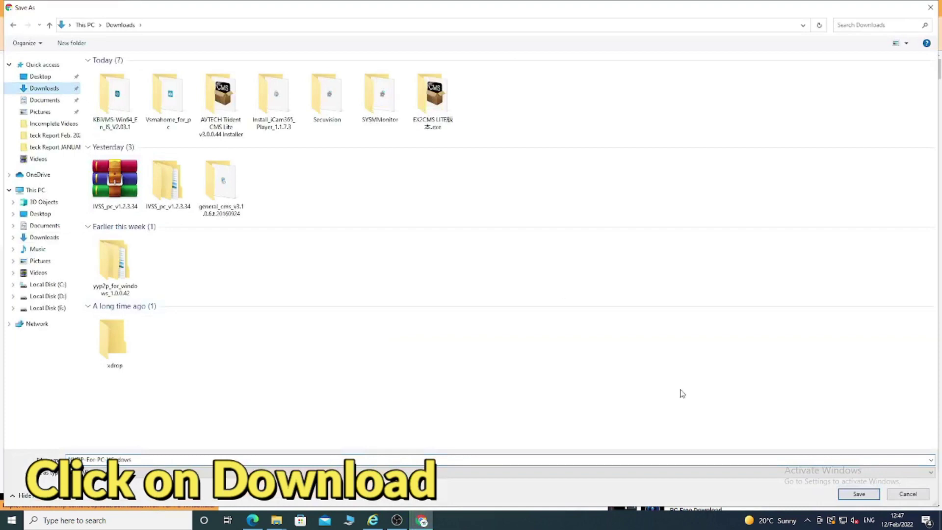
left_click(843, 494)
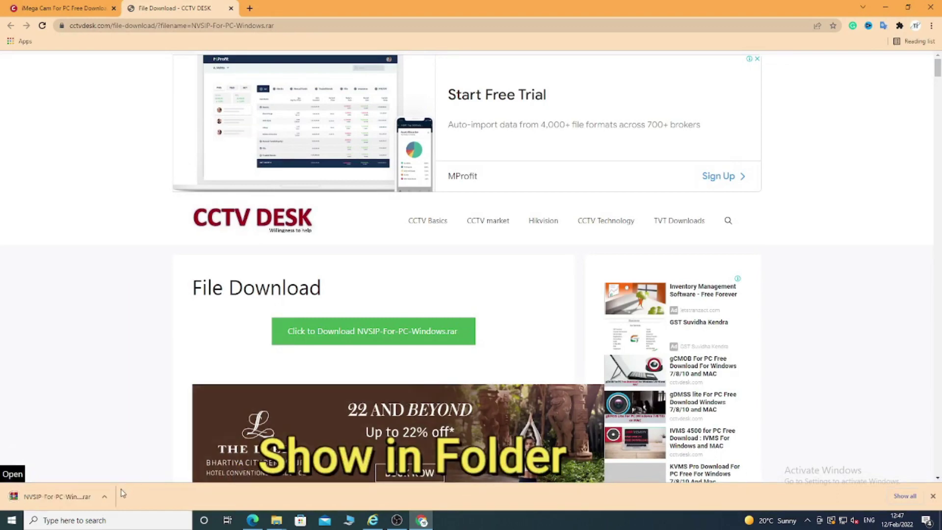
Step: Show the downloaded archive in its folder and extract it to a folder named NVSIP-For-PC-Windows
left_click(104, 495)
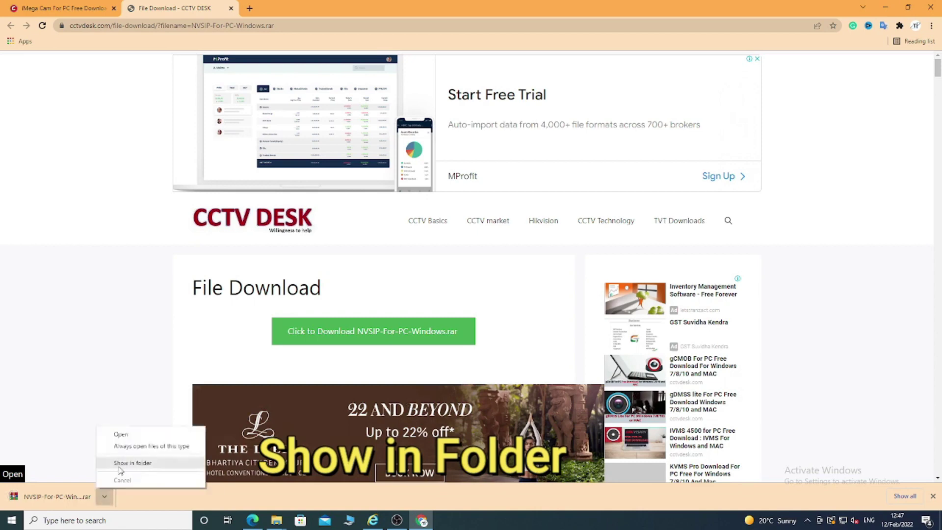
left_click(120, 470)
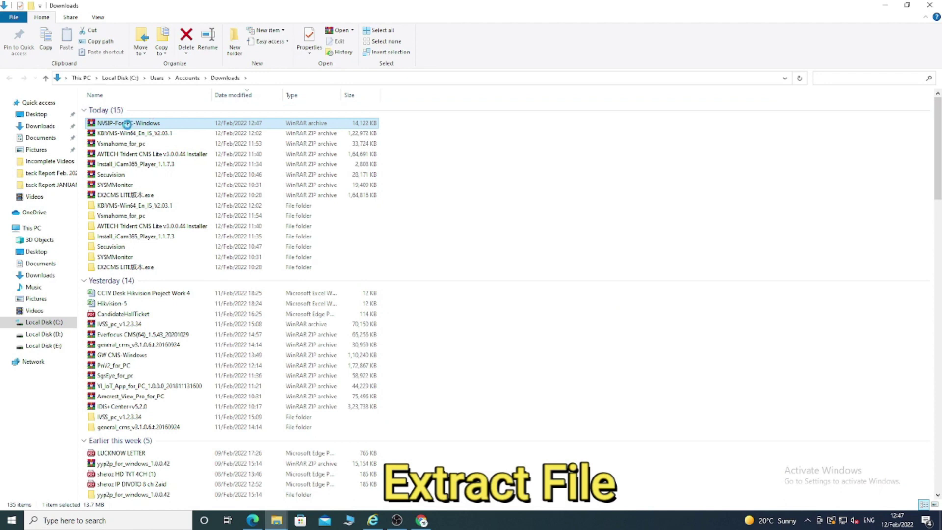
right_click(128, 125)
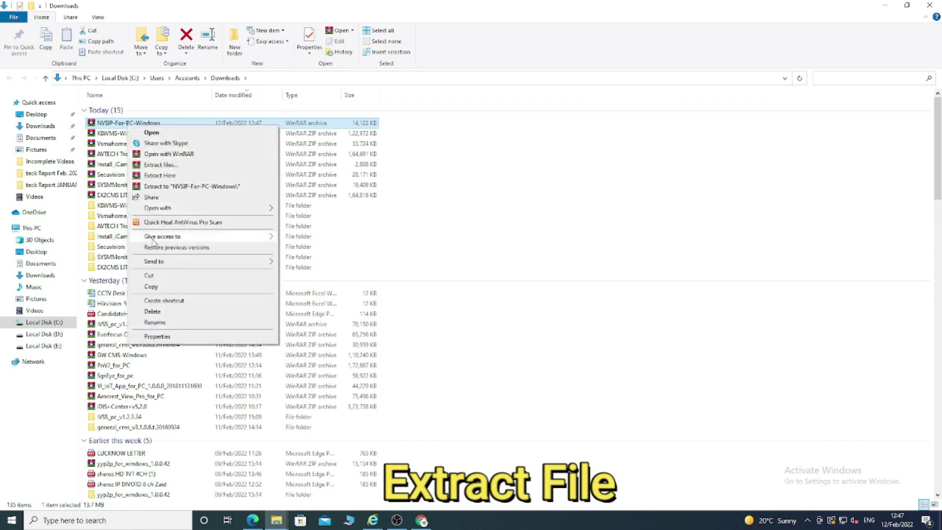
mouse_move(156, 232)
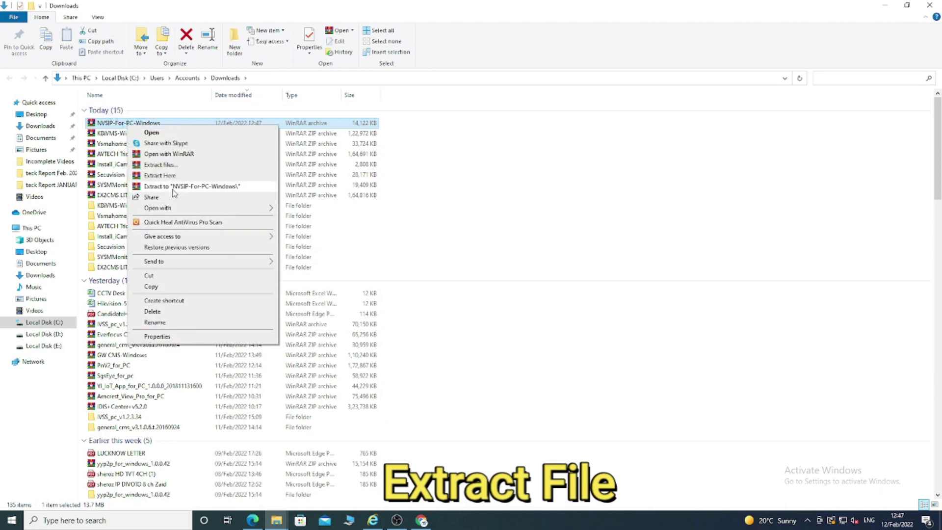
left_click(173, 186)
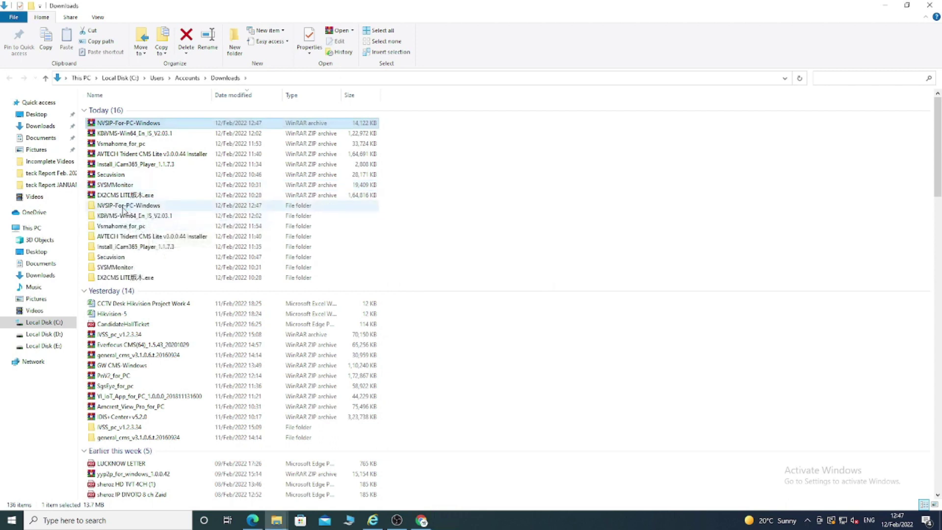
Step: Run the JSetup application from the CMS2.0.0.51 folder inside the extracted NVSIP-For-PC-Windows folder
double_click(124, 207)
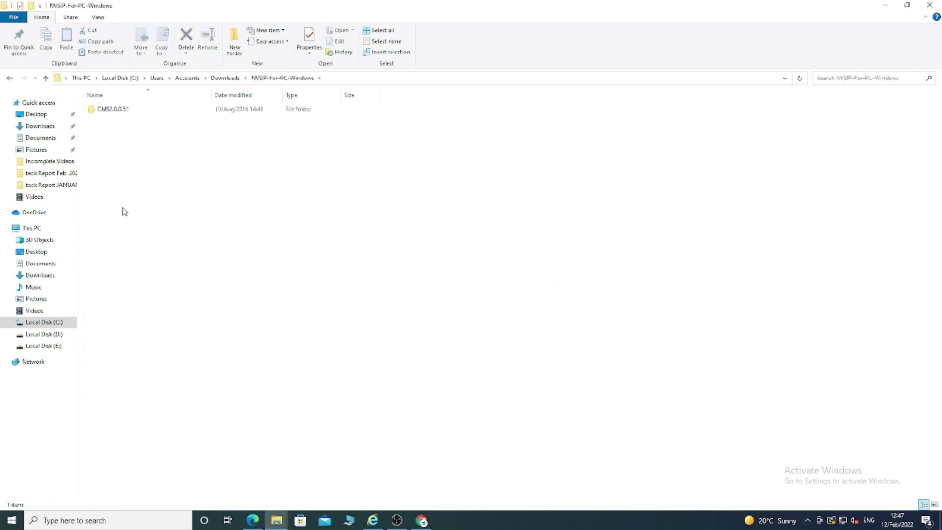
double_click(127, 113)
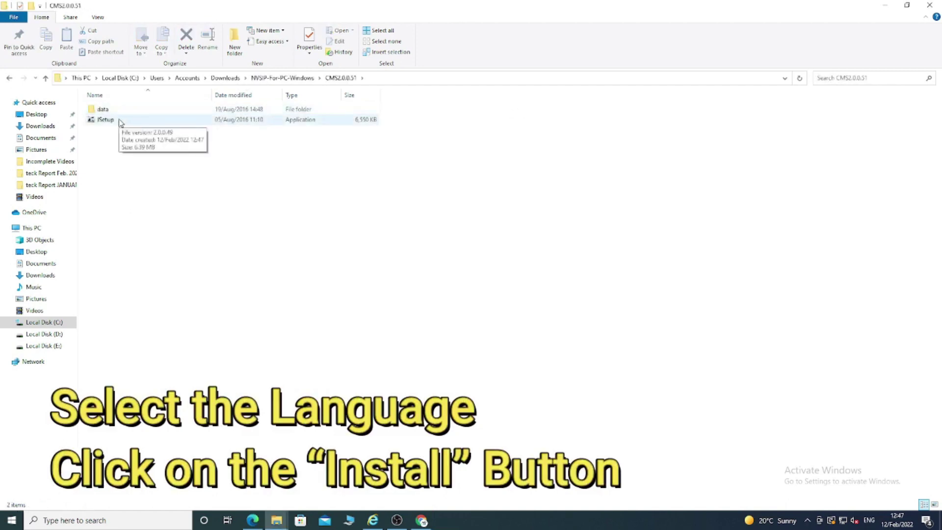
double_click(120, 123)
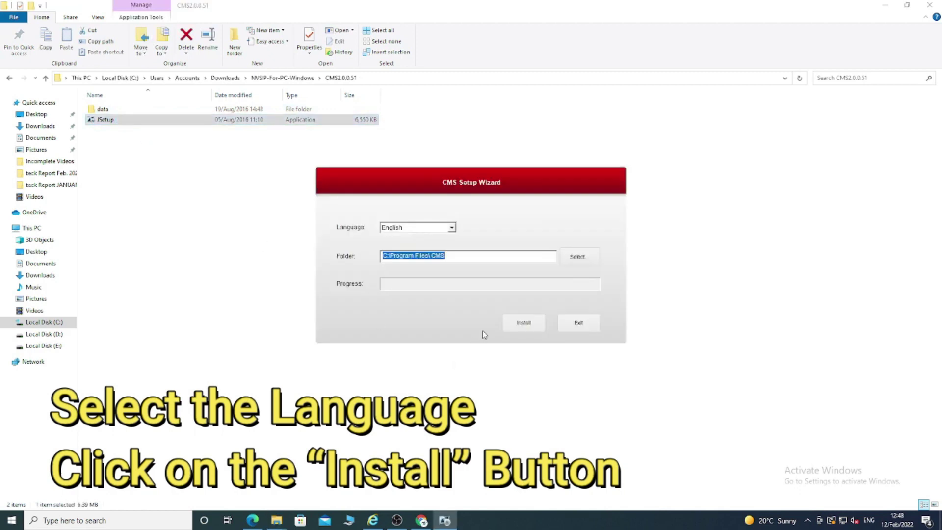
Step: Install CMS in English to C:\Program Files\CMS, overwriting the existing installation, and start the program
left_click(522, 326)
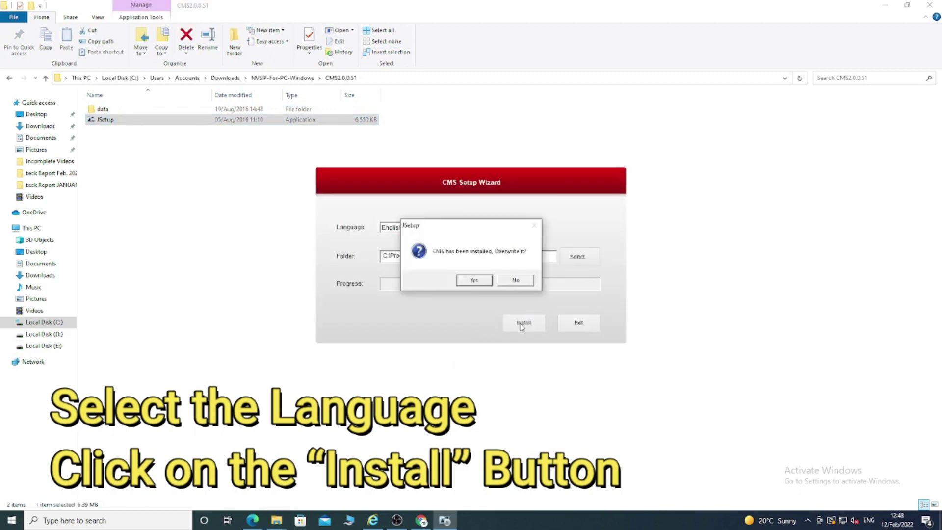
left_click(473, 282)
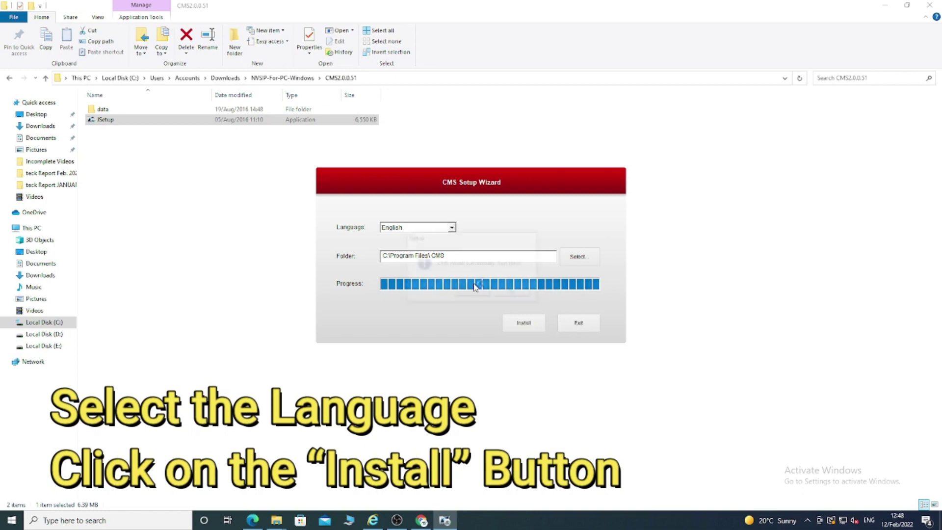
left_click(473, 293)
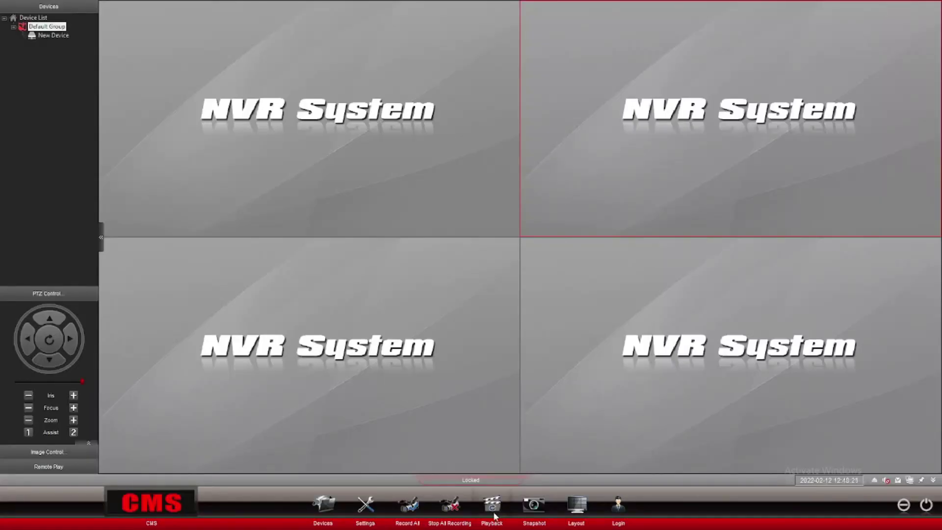
Step: Request device management, log in to CMS with the prefilled credentials, and close the Devices Management window
left_click(328, 508)
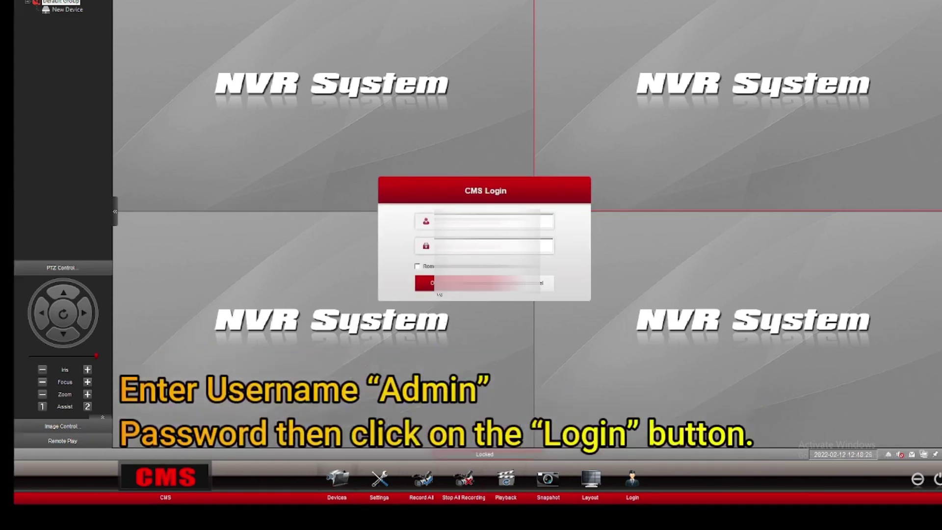
left_click(438, 289)
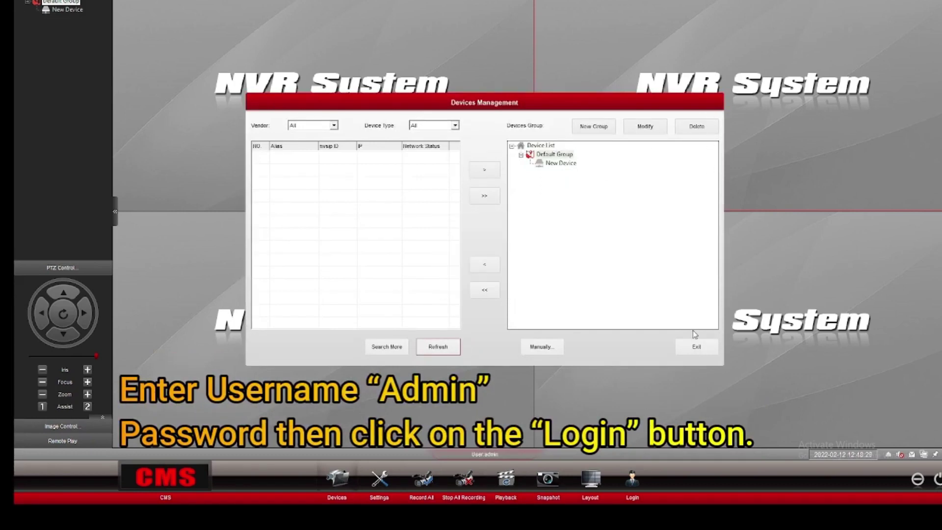
left_click(689, 352)
Step: View the configuration of New Device under Default Group in Devices Management, and close it without changes
left_click(65, 10)
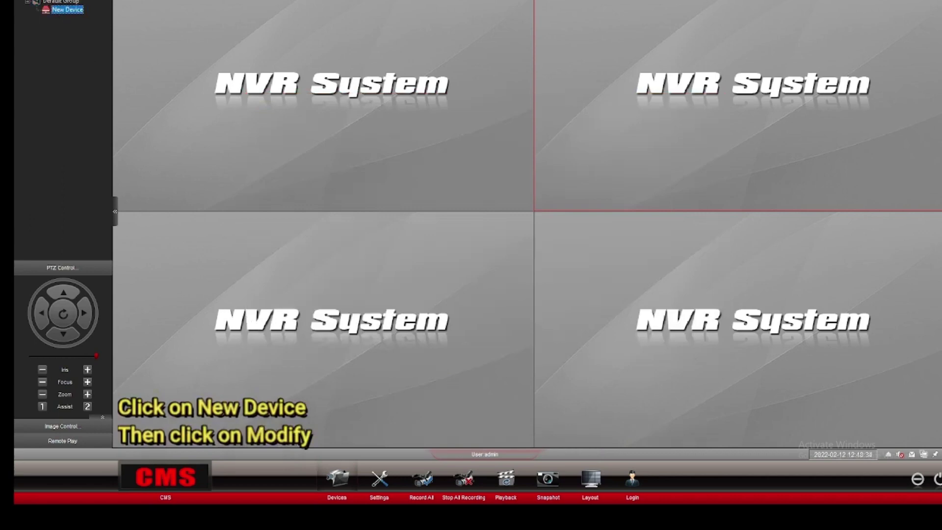
left_click(336, 480)
left_click(559, 163)
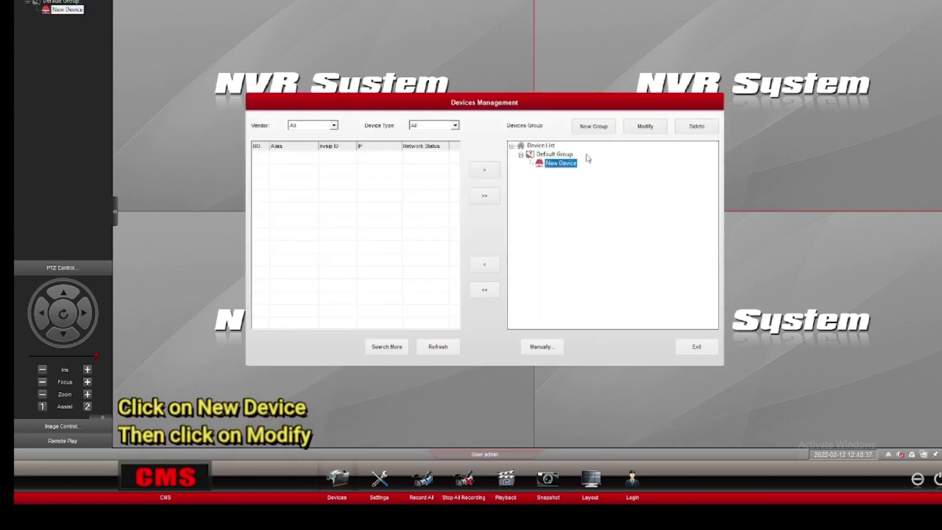
left_click(645, 126)
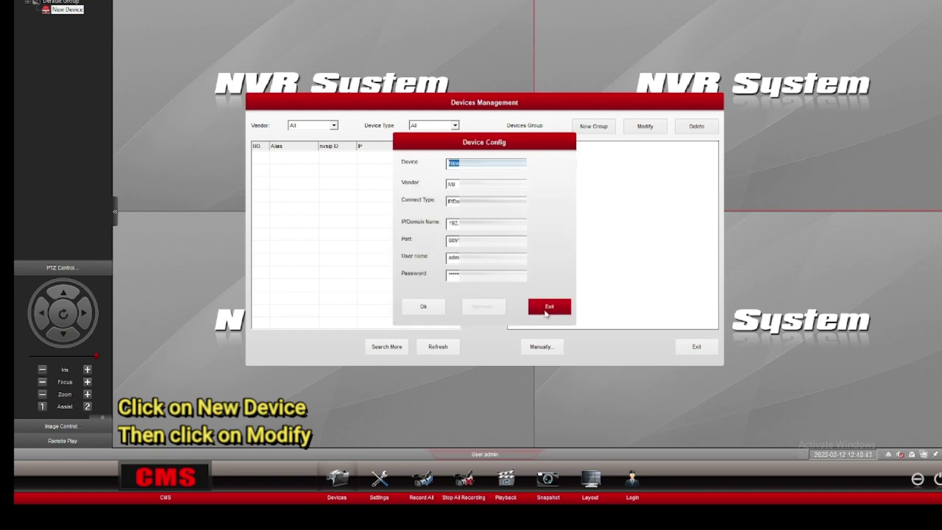
left_click(546, 309)
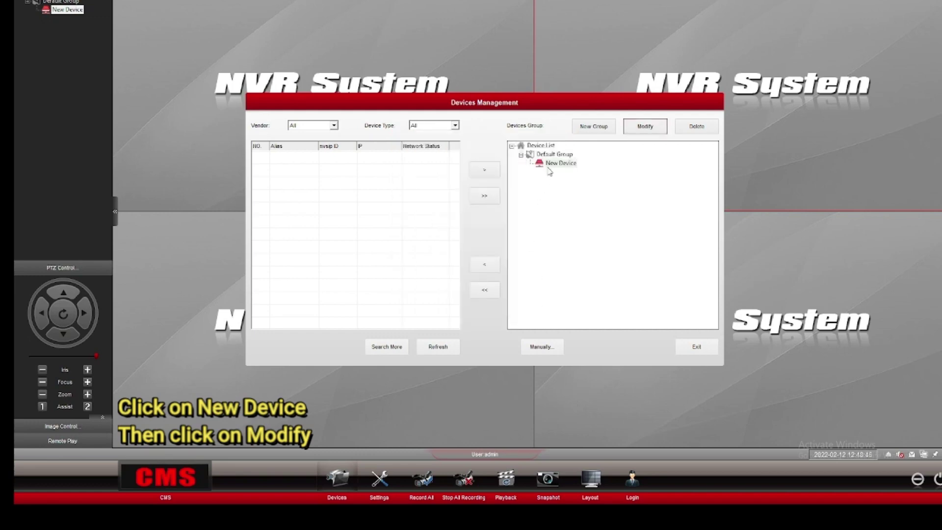
Step: Replace New Device under Default Group with the device found on the network
left_click(683, 126)
left_click(483, 254)
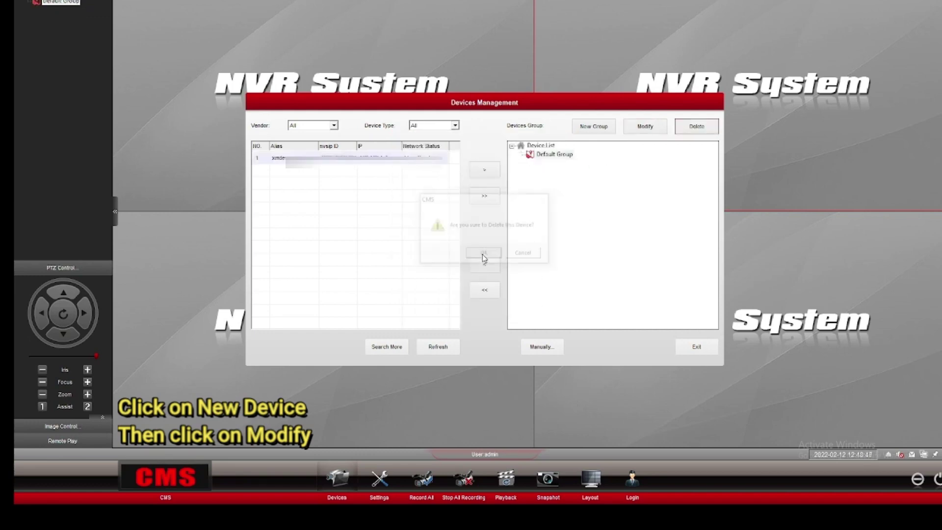
left_click(477, 175)
left_click(447, 158)
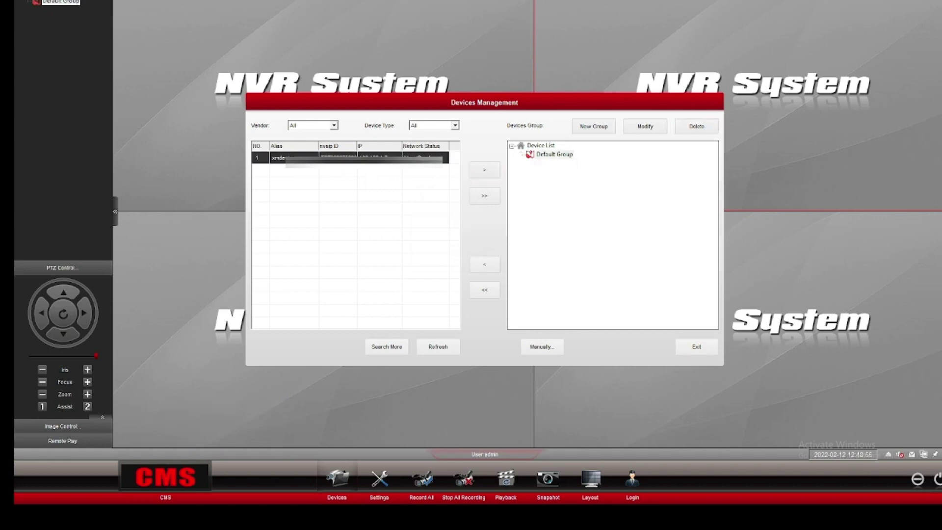
left_click(482, 171)
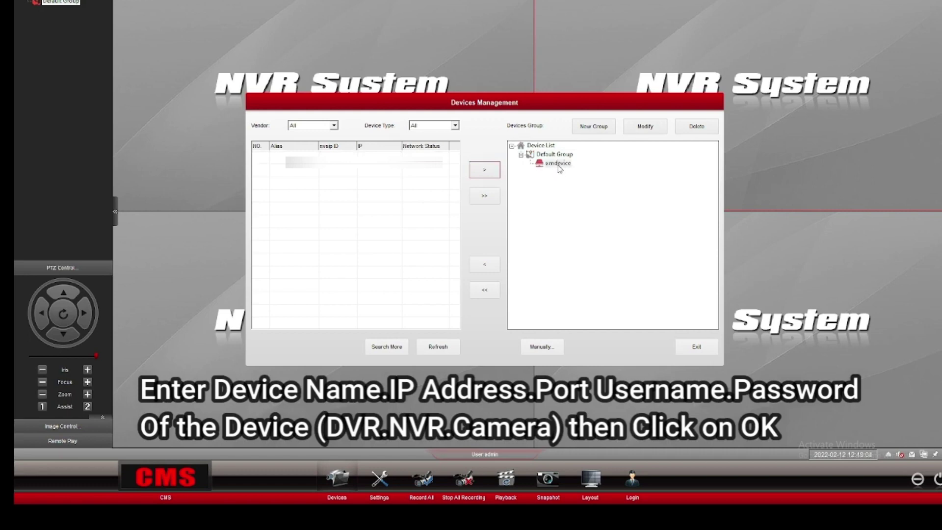
Step: Close the Devices Management window and try to connect to xmdevice under Default Group, dismissing the warning
left_click(694, 346)
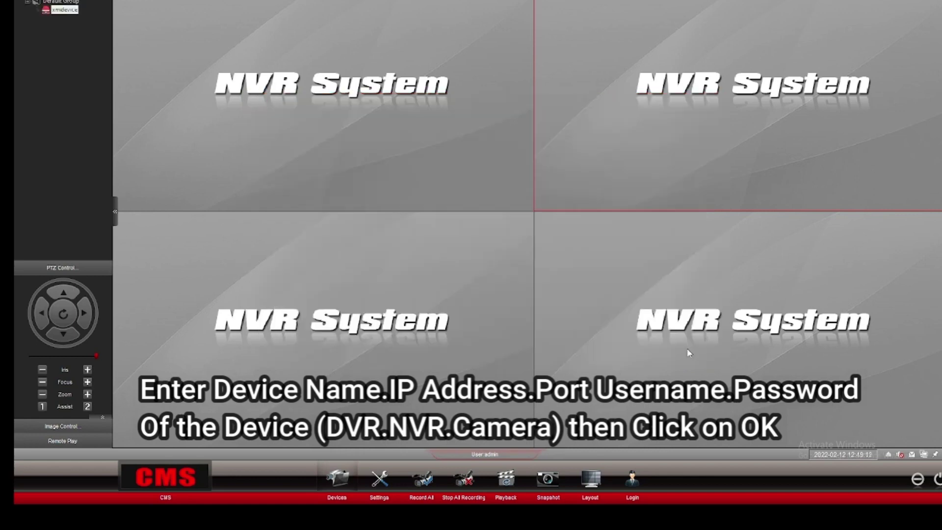
left_click(63, 10)
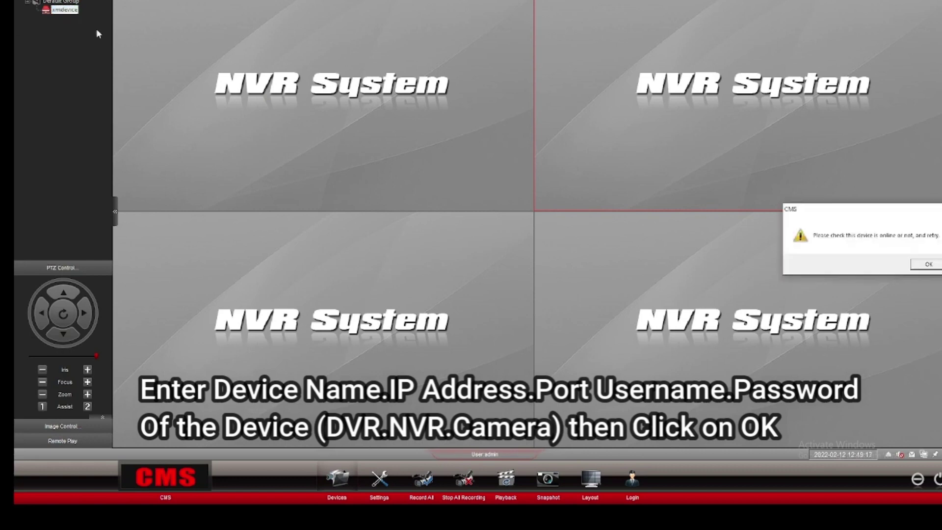
left_click(935, 268)
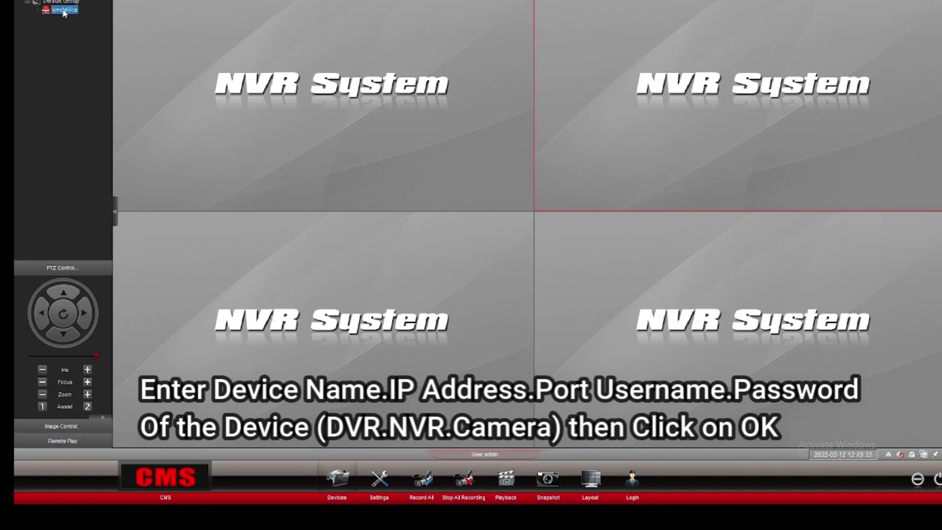
Step: Rename xmdevice to New Device in its device configuration, fill in the device password, and close Devices Management
left_click(333, 475)
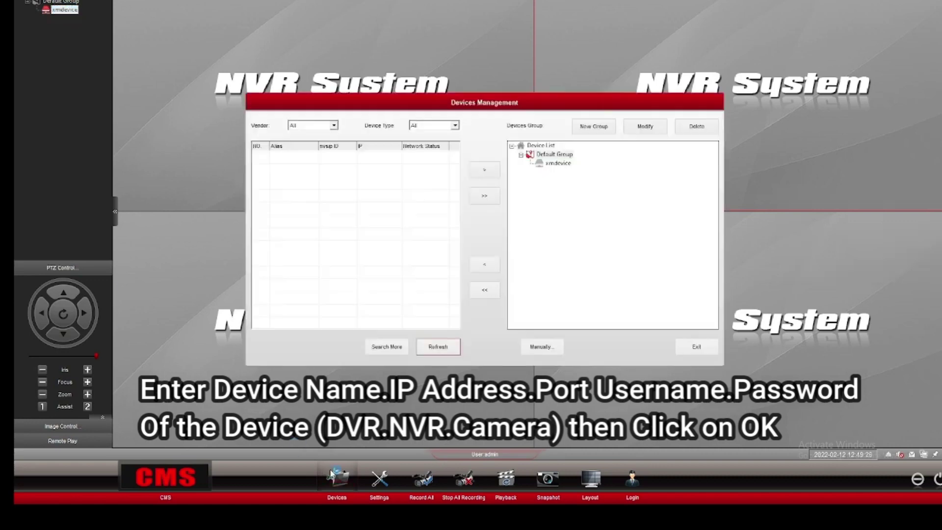
left_click(558, 163)
left_click(639, 126)
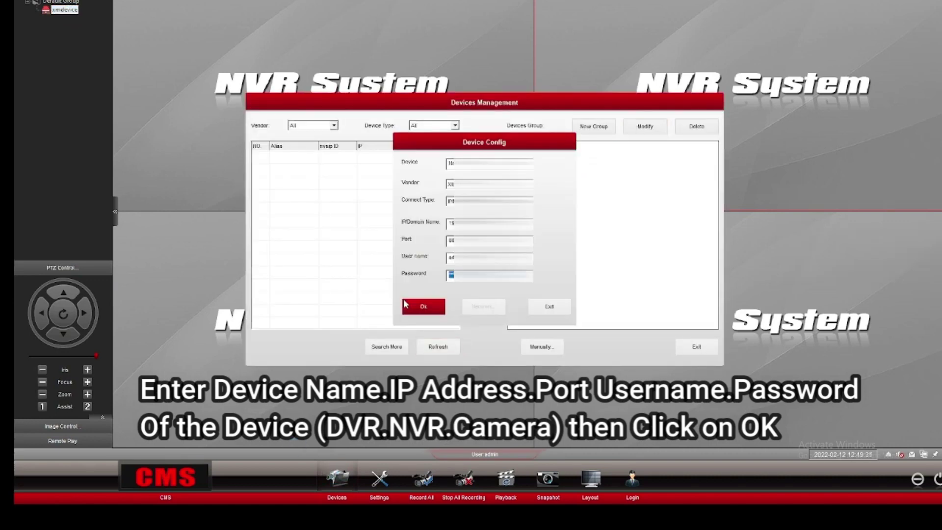
left_click(422, 306)
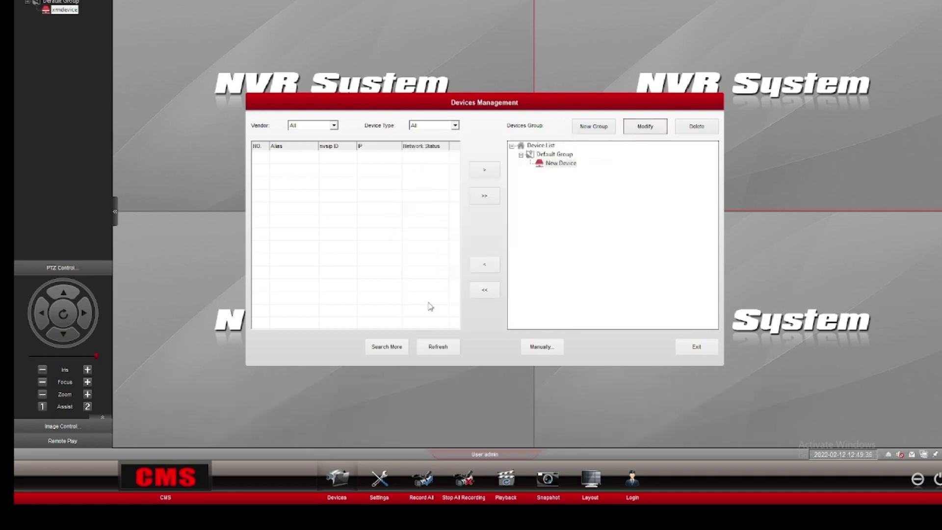
left_click(687, 346)
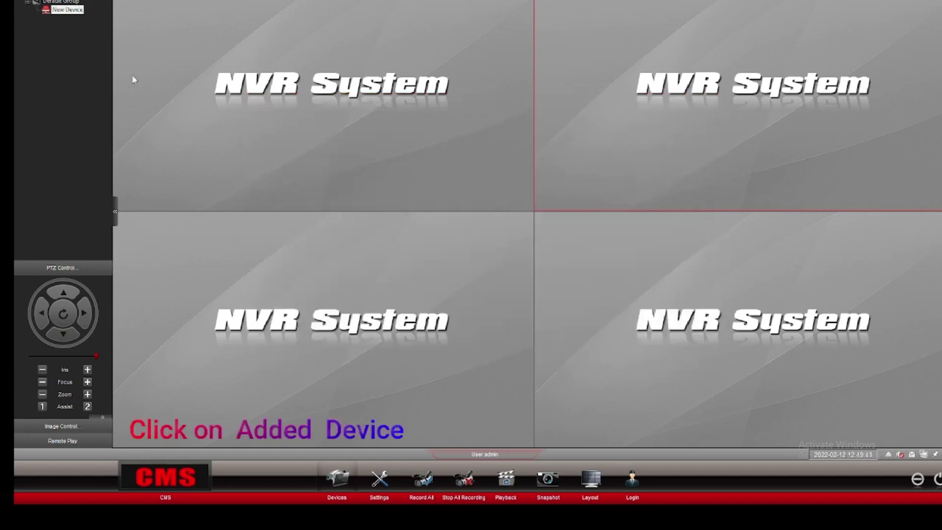
Step: Connect to New Device and view the live video of channel Ch-01 enlarged
double_click(61, 10)
double_click(69, 18)
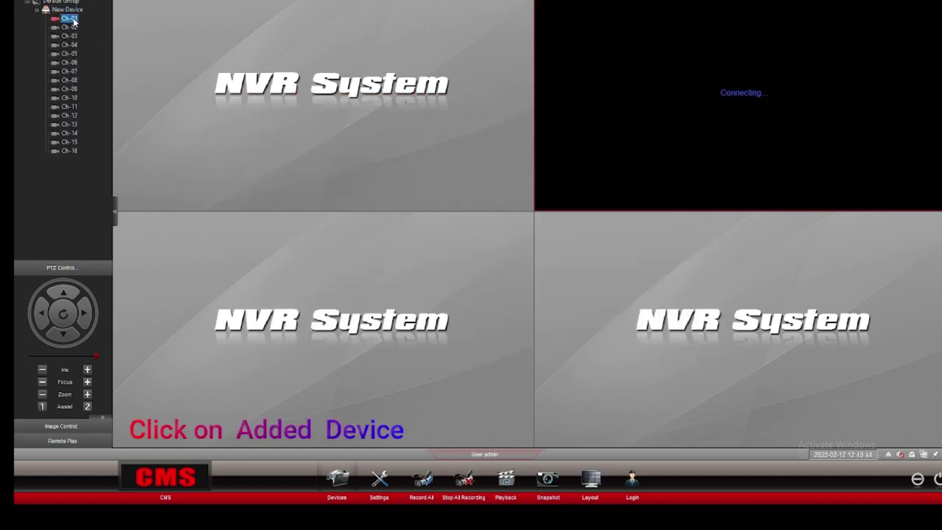
double_click(735, 106)
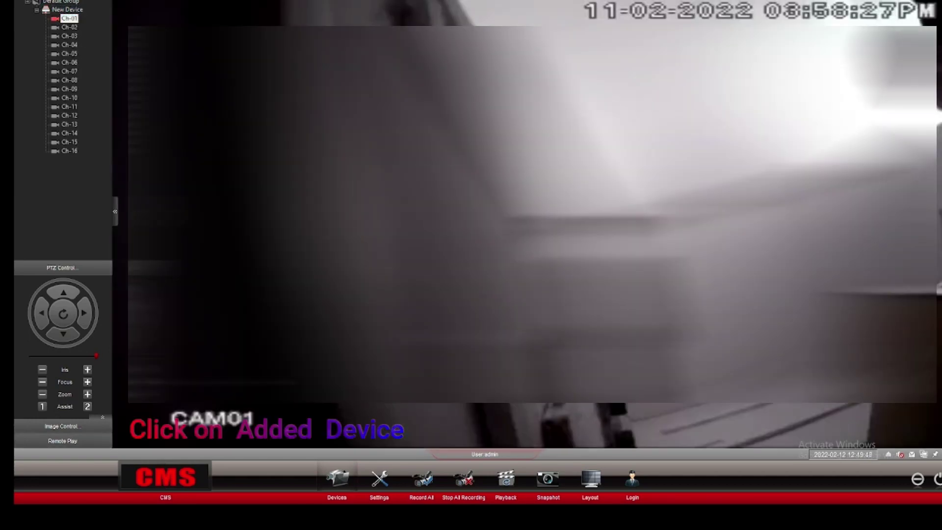
Step: Delete New Device from Default Group in Devices Management
left_click(335, 477)
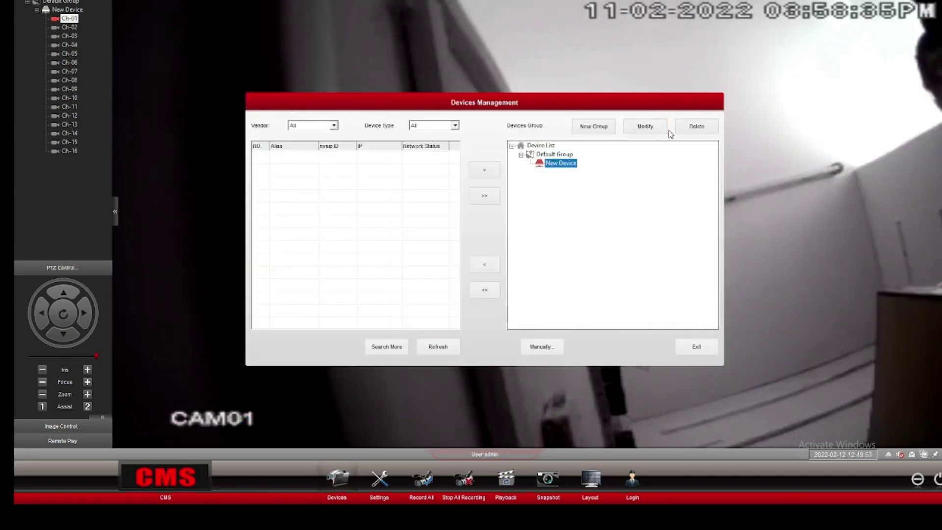
left_click(685, 127)
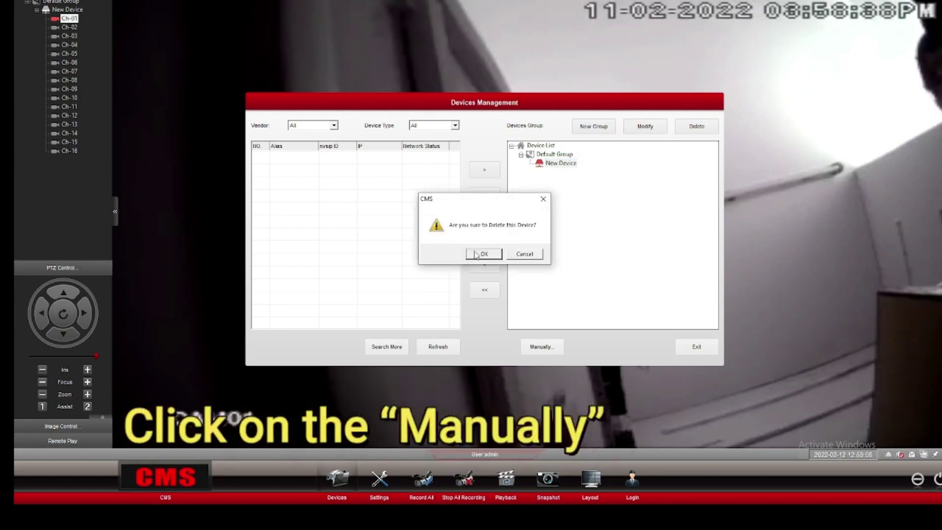
left_click(476, 254)
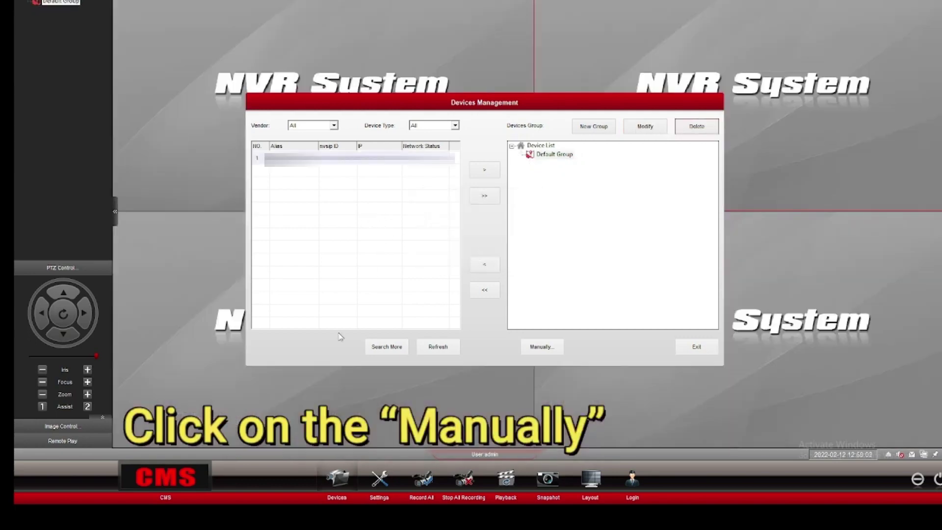
Step: Start adding a device manually, naming it TestDevice with vendor XM and the connect type that uses an IP or domain name
left_click(542, 347)
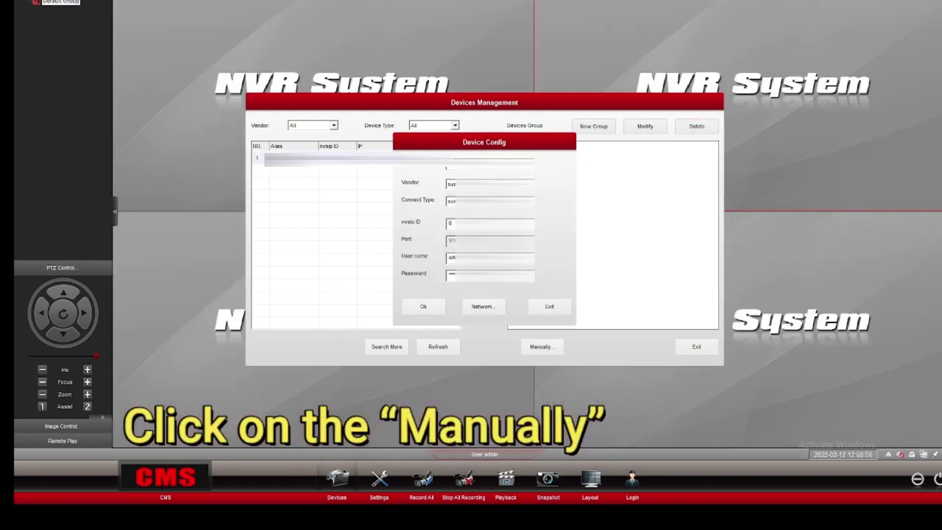
left_click(447, 164)
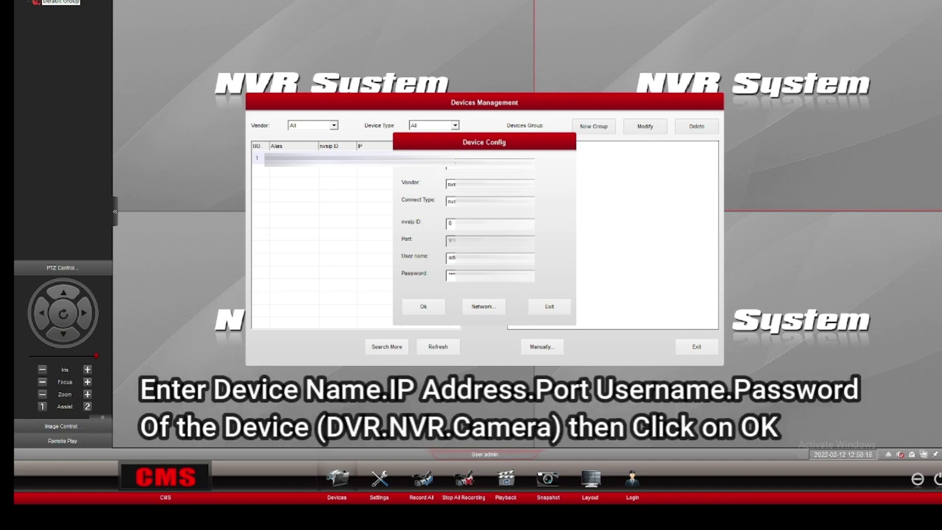
left_click(489, 184)
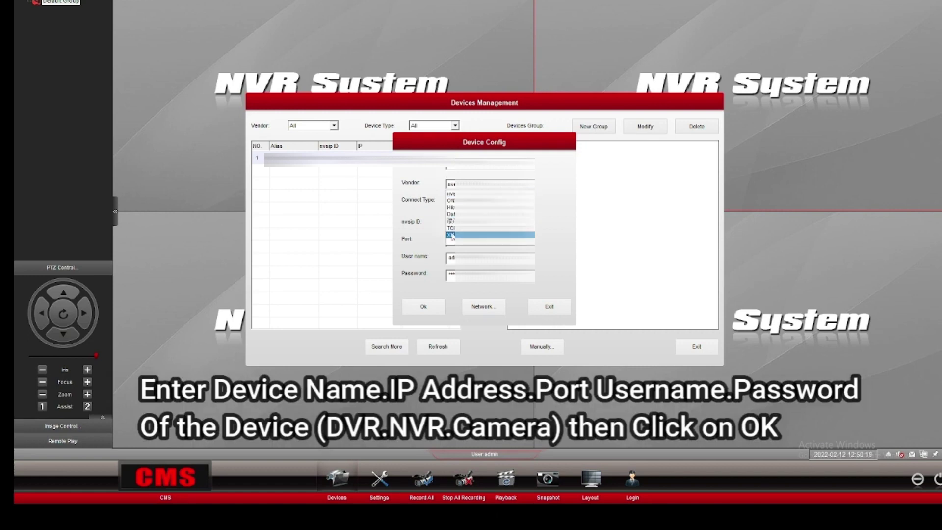
left_click(452, 236)
left_click(490, 201)
left_click(466, 210)
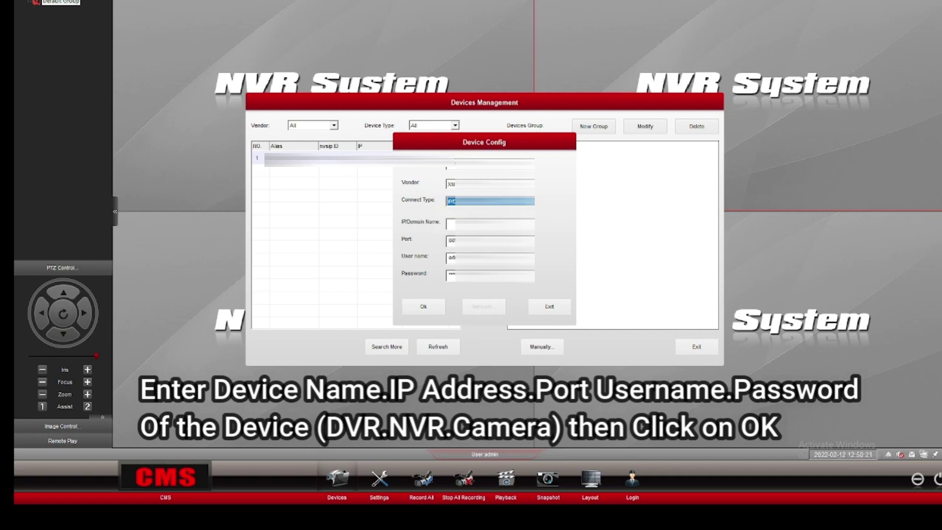
Step: Enter TestDevice's IP address and device password, save the device to Default Group, and close Devices Management
left_click(489, 224)
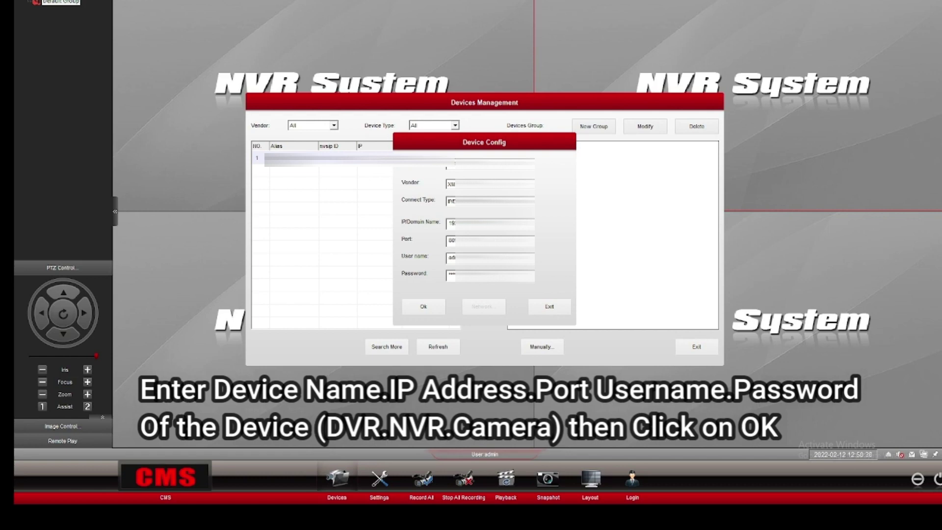
key("Tab")
key("Tab")
key("Tab")
key("BackSpace")
type("**")
left_click(428, 306)
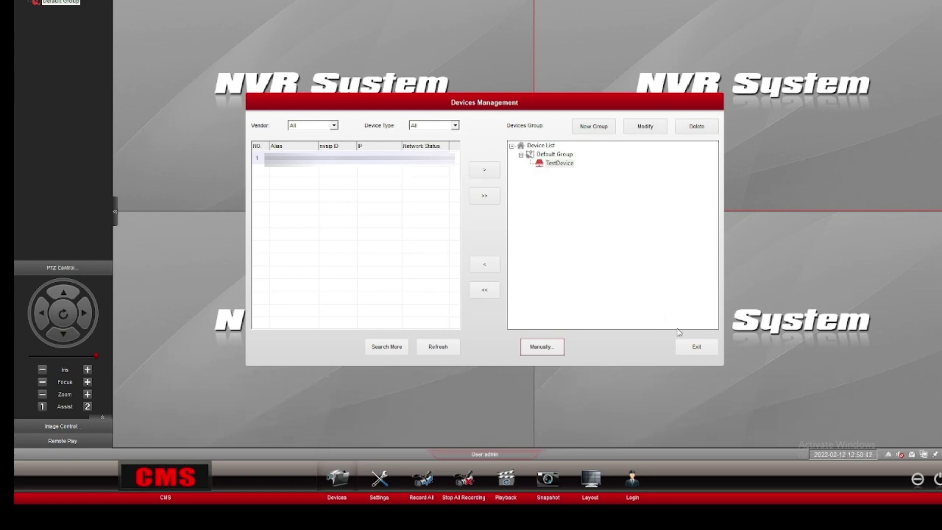
left_click(680, 345)
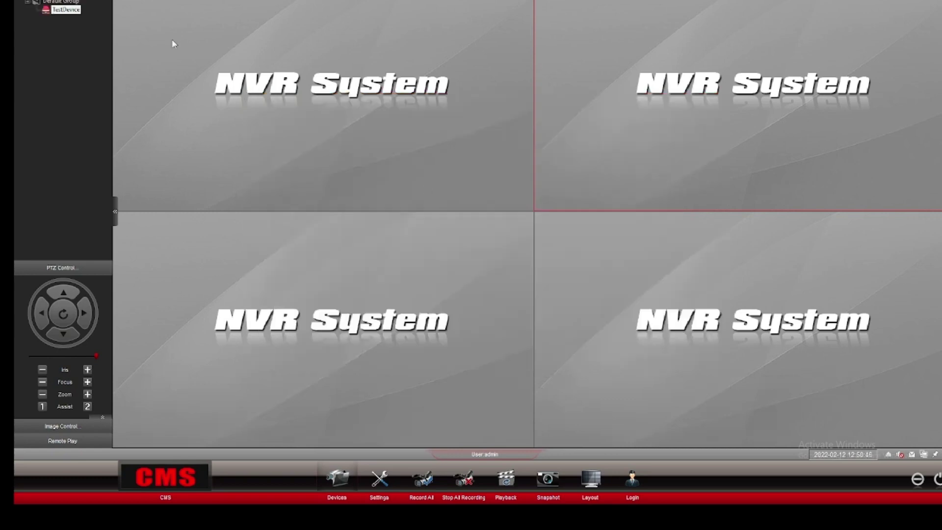
Step: Play channel Ch-01 of TestDevice, move its live video to the first view tile, and toggle its enlarged view
double_click(71, 11)
double_click(69, 18)
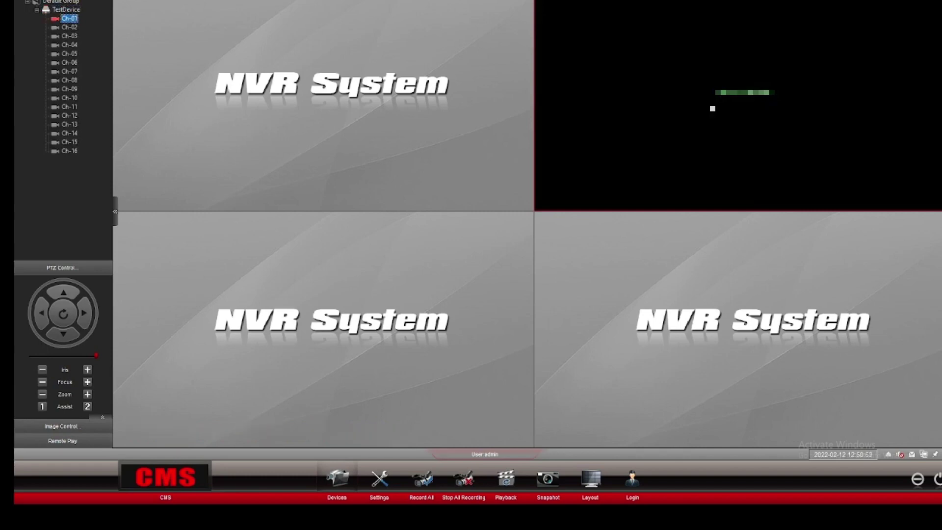
left_click_drag(712, 108, 383, 92)
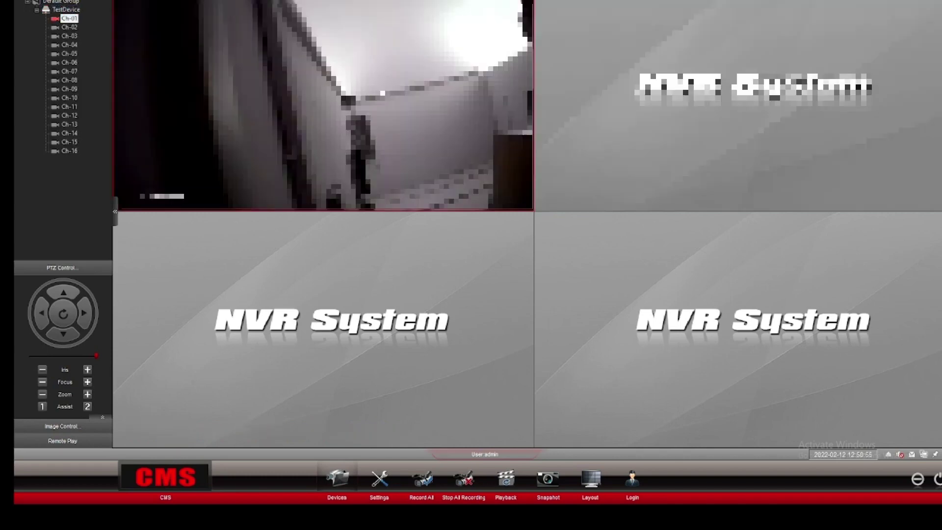
double_click(415, 125)
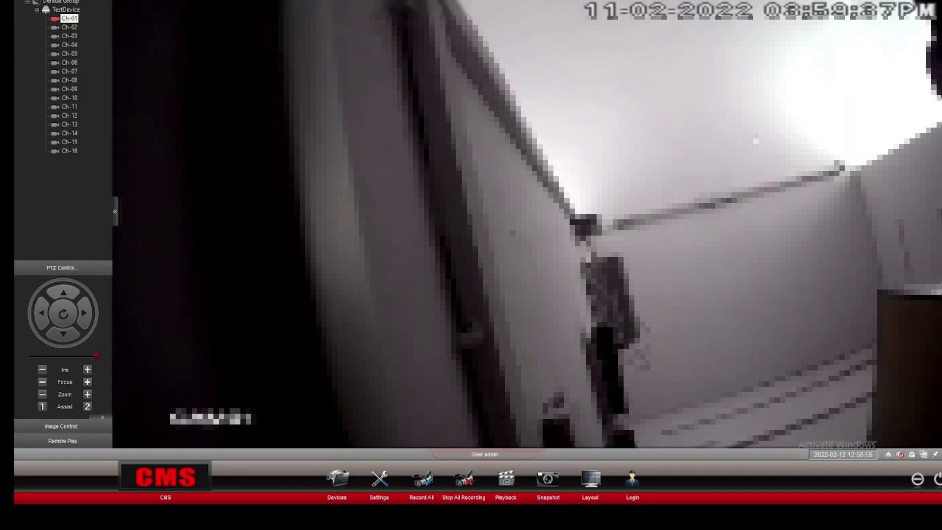
double_click(758, 137)
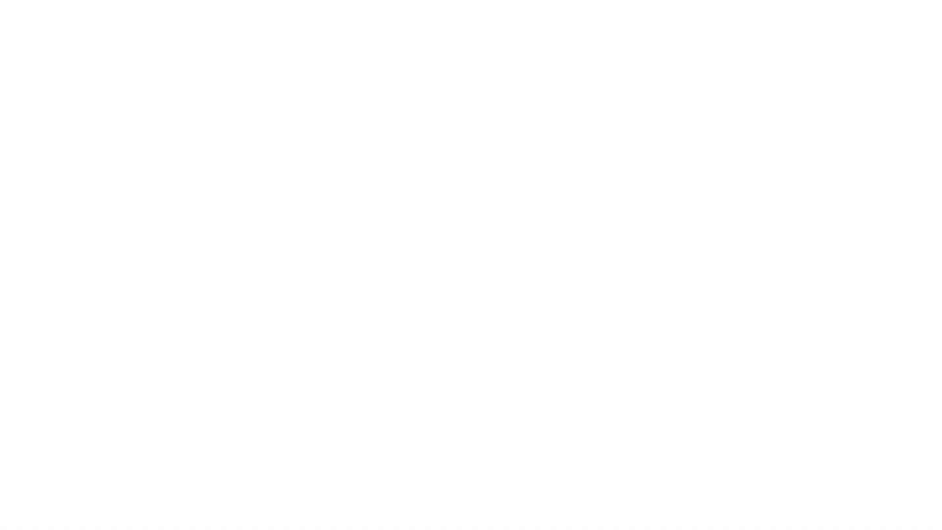